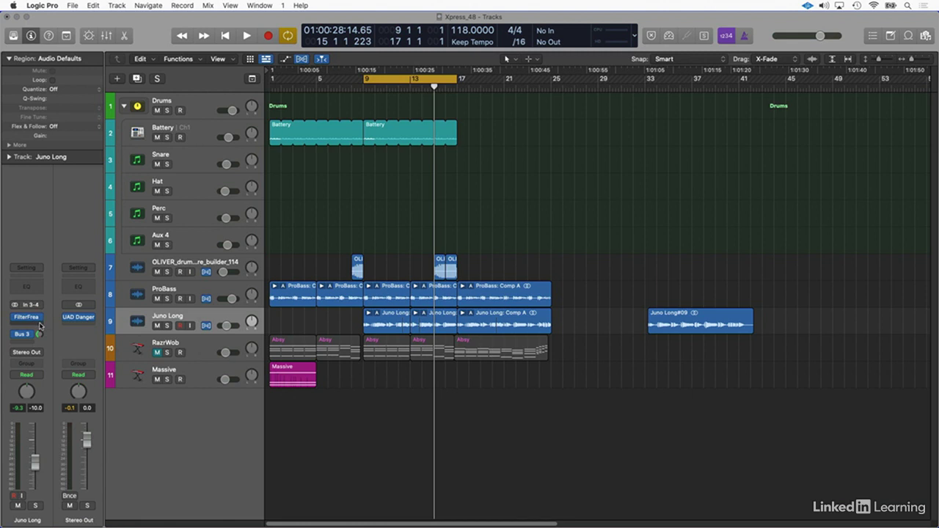
- Solo ProBass and insert Soundtoys FilterFreak1 (Stereo) after FF Pro-Q 3 on its channel
left_click(138, 292)
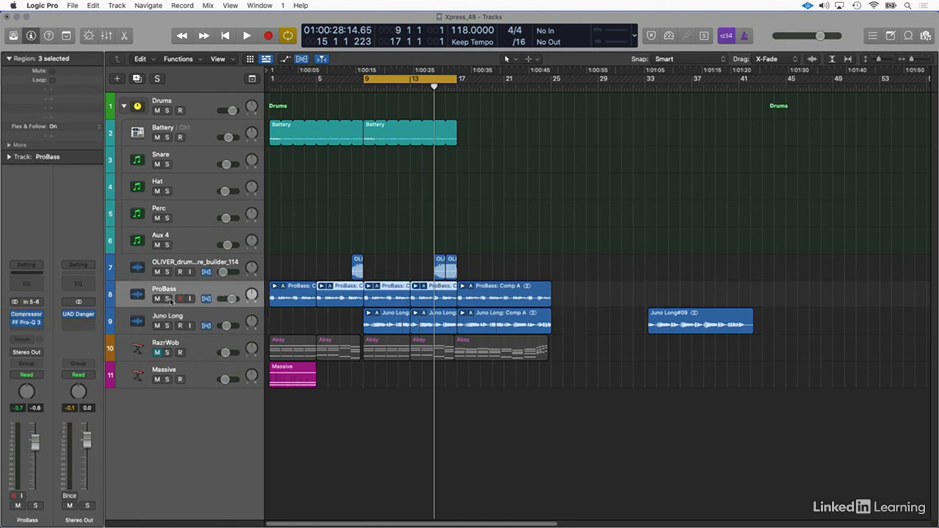
left_click(167, 299)
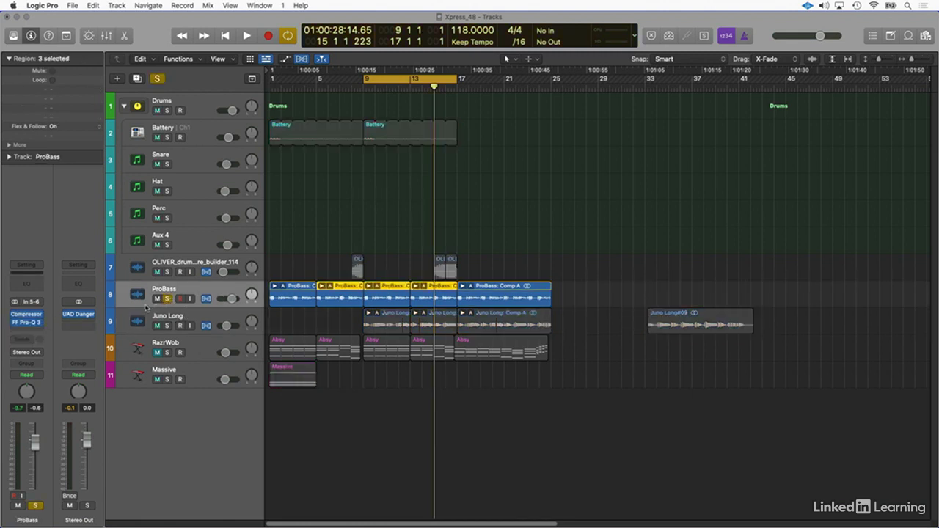
left_click(39, 332)
mouse_move(60, 519)
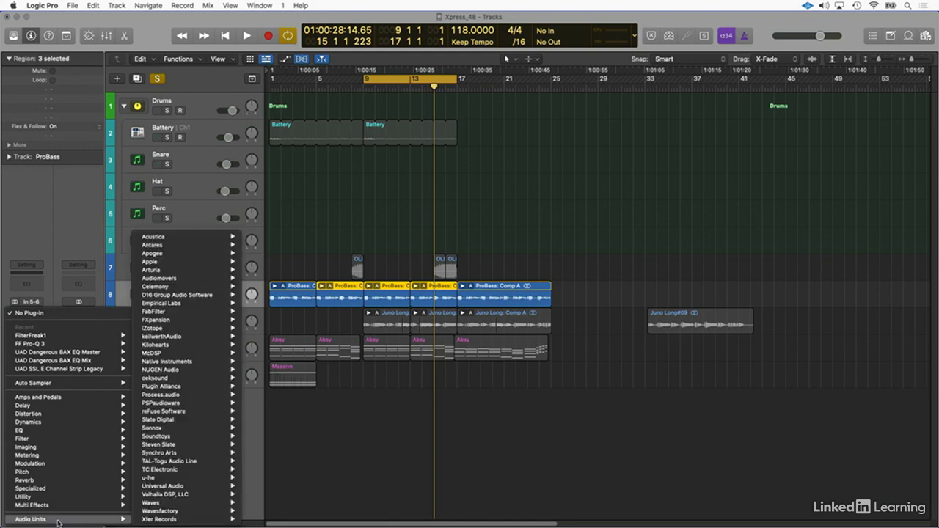
mouse_move(213, 436)
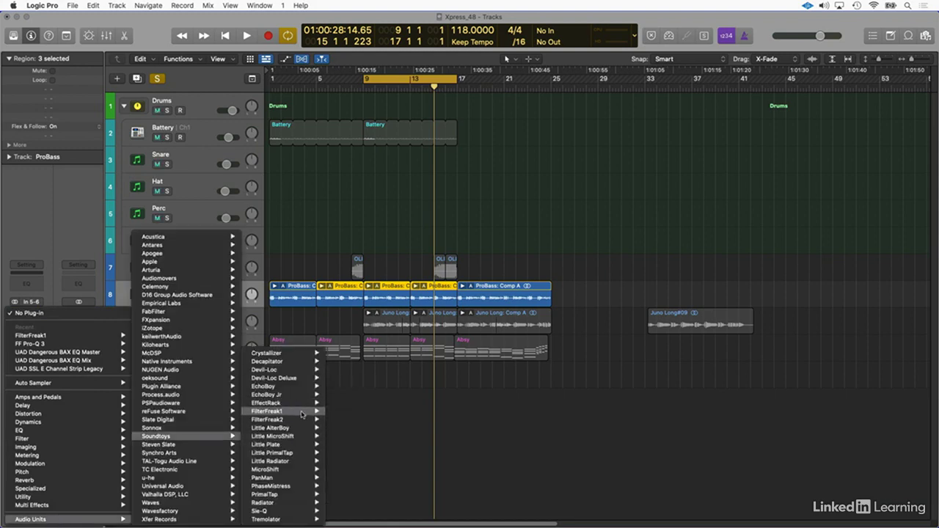
left_click(342, 412)
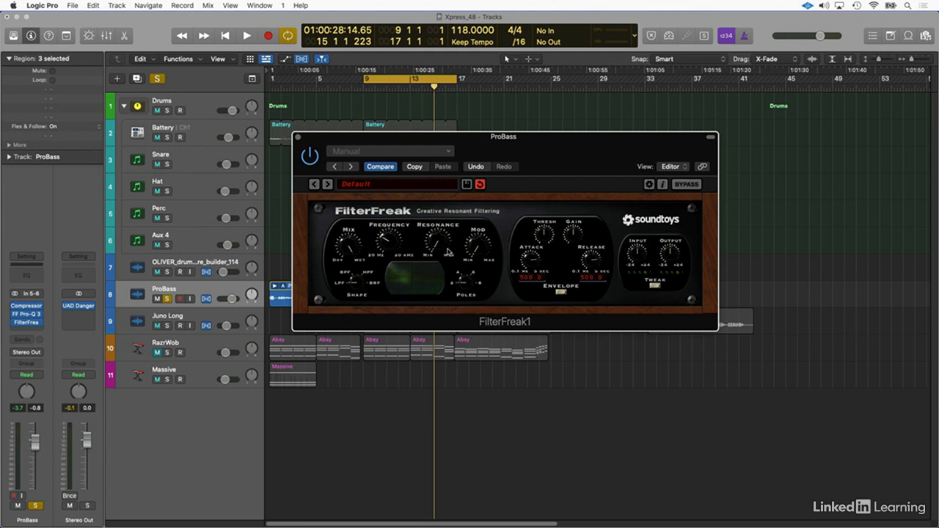
- Raise FilterFreak's cutoff frequency on the soloed bass while auditioning the loop
key("space")
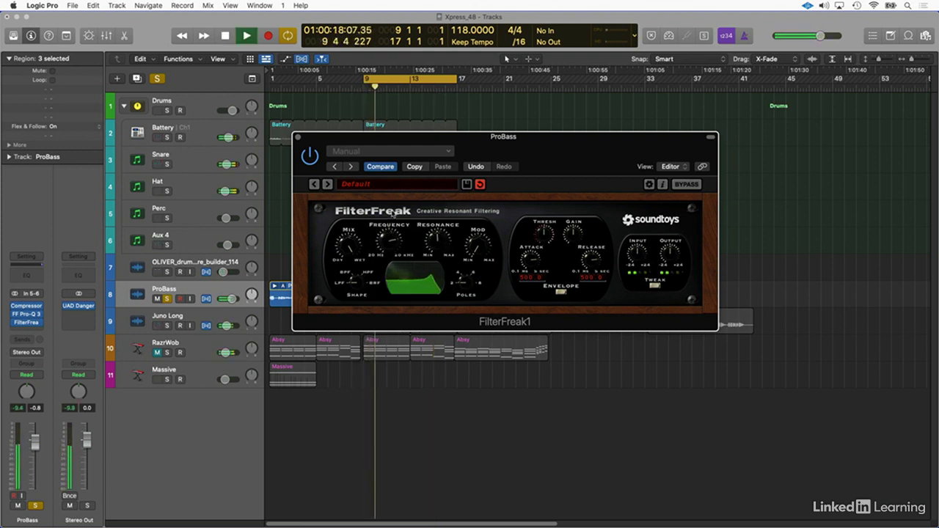
mouse_move(385, 250)
left_mouse_down()
mouse_move(389, 218)
mouse_move(384, 253)
left_mouse_up()
key("space")
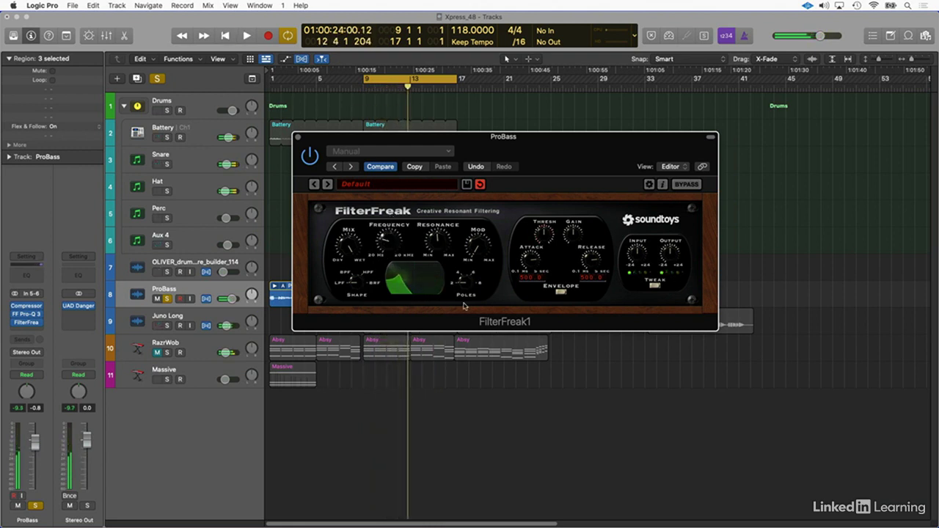
key("space")
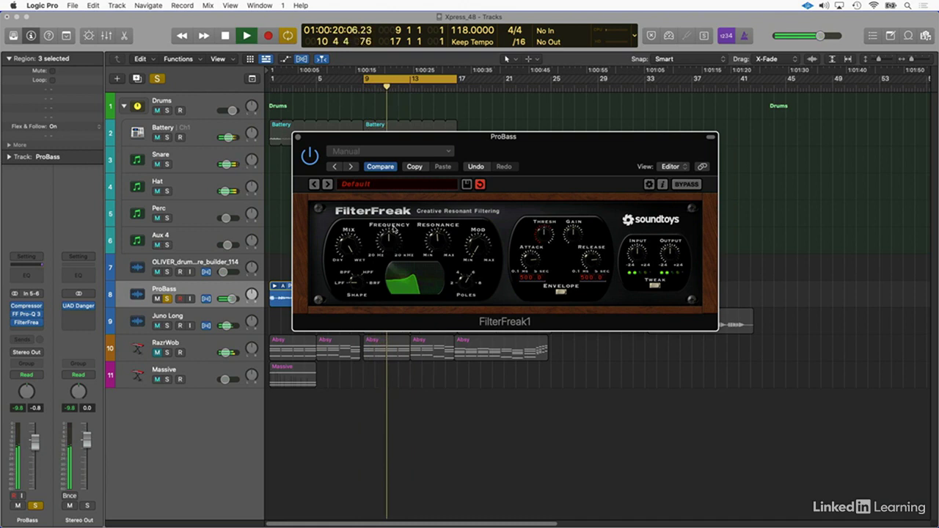
key("space")
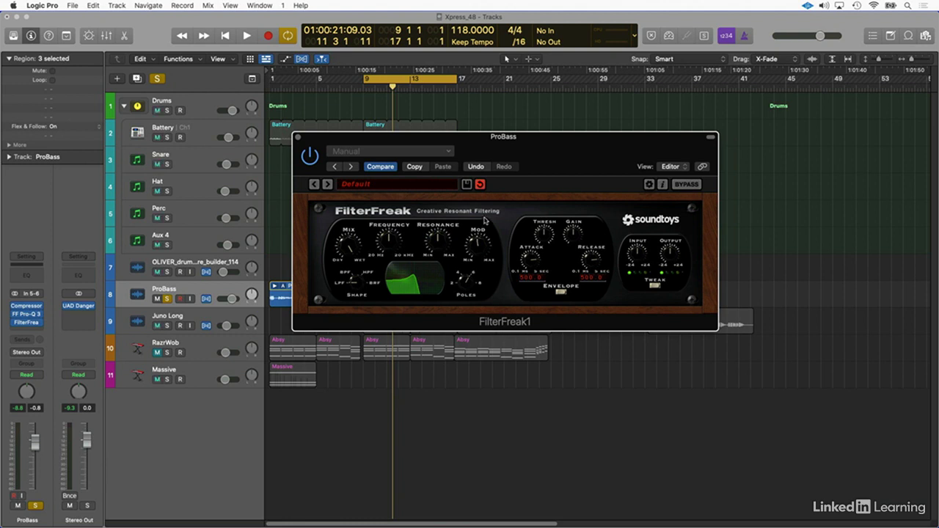
key("space")
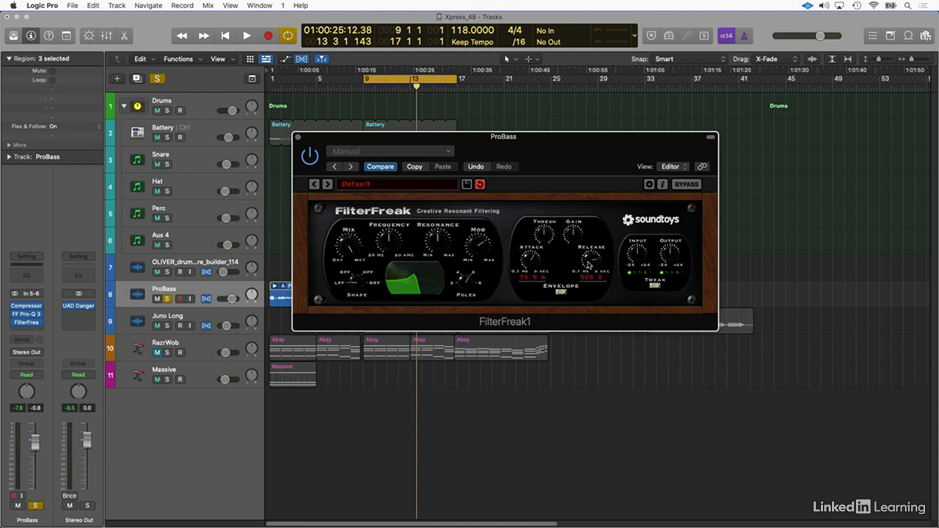
- Audition the bass while setting FilterFreak's envelope to about 79.6 ms attack and 247.6 ms release
key("space")
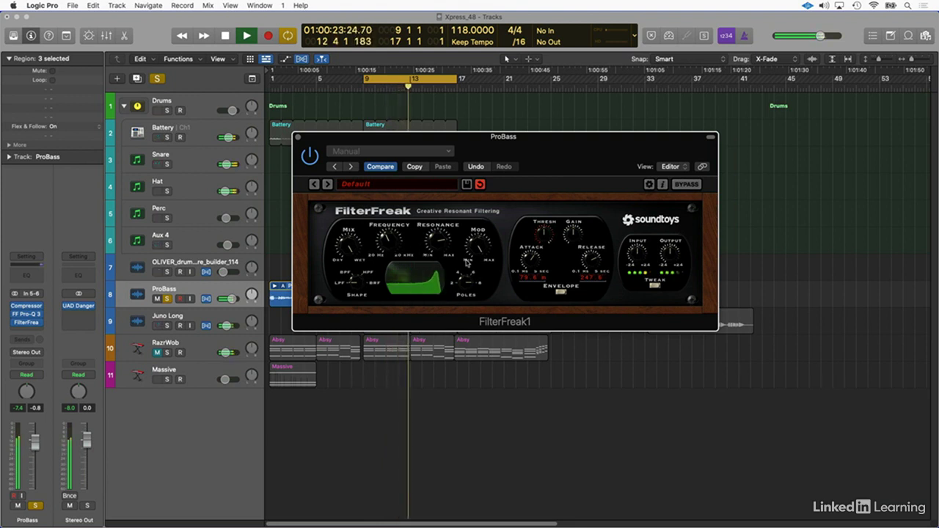
key("space")
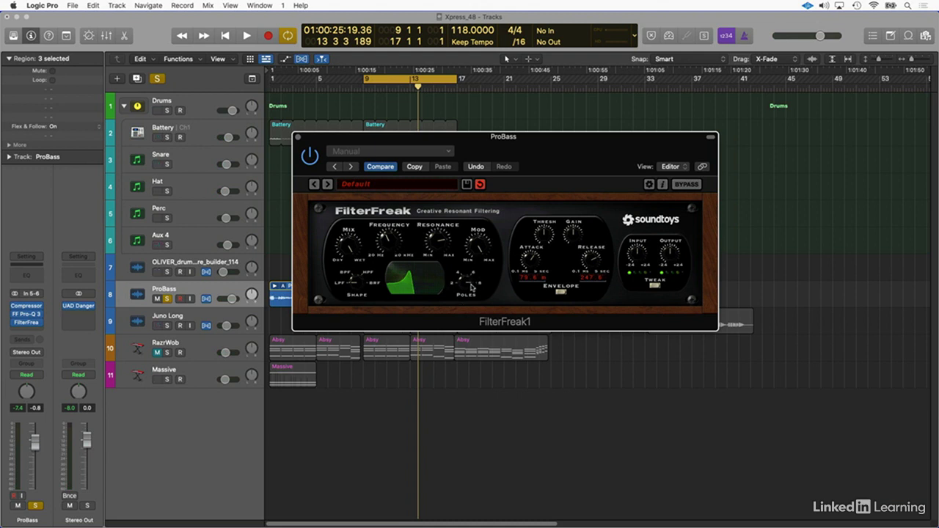
key("space")
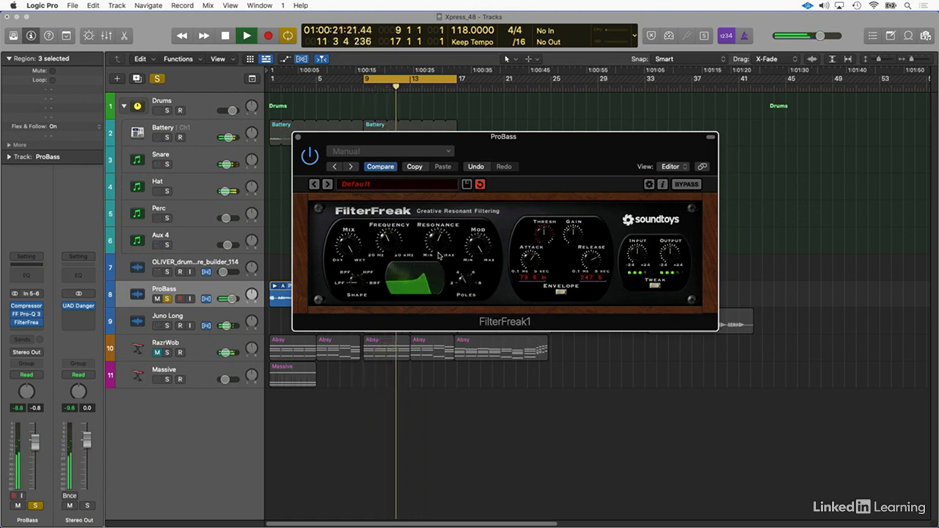
key("space")
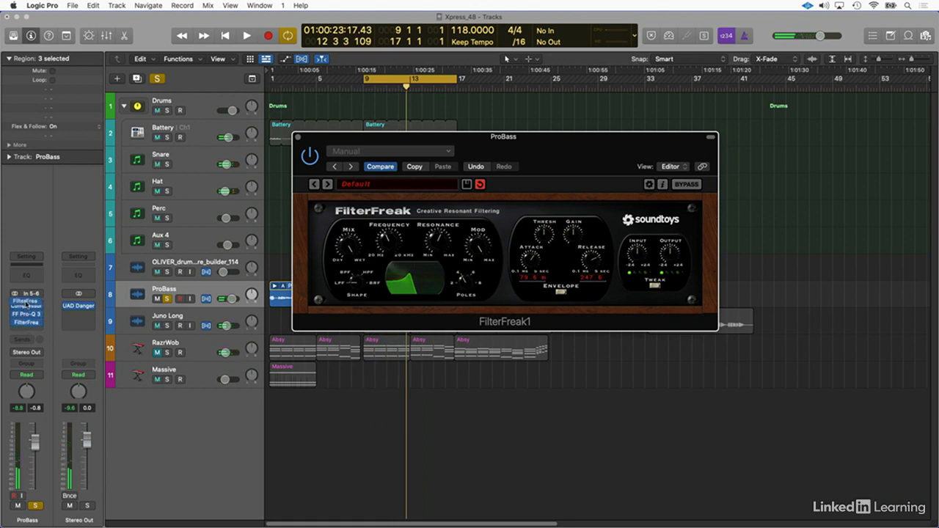
- Move FilterFreak ahead of the Compressor and shorten its envelope to about 33.7 ms attack, 33.5 ms release
left_click_drag(26, 322, 27, 306)
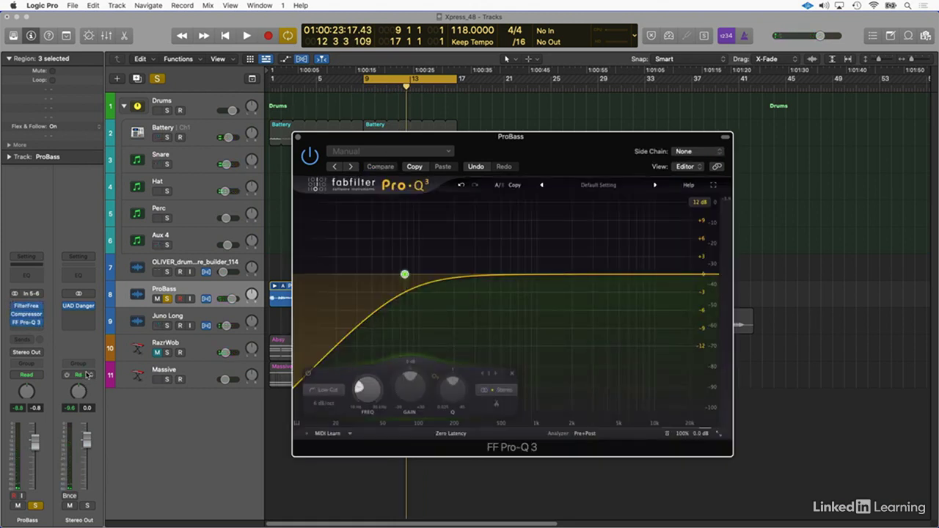
key("space")
left_click(27, 307)
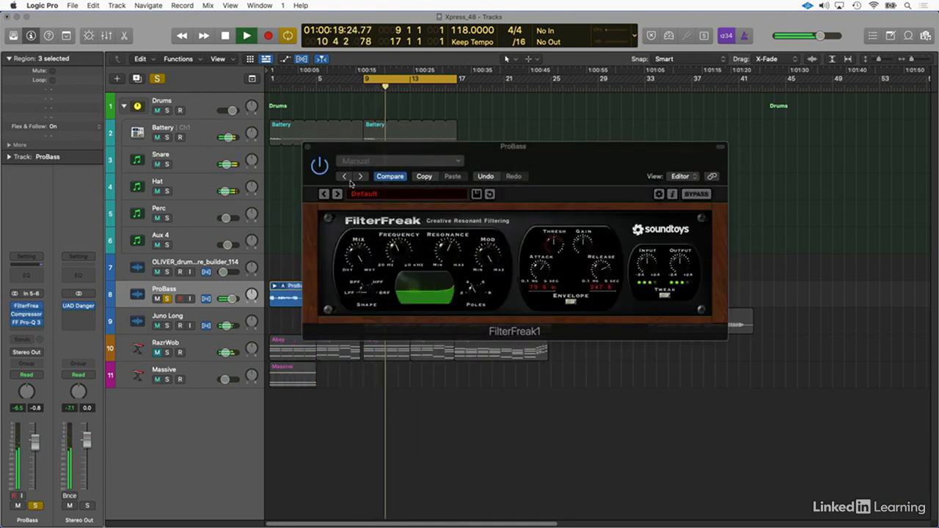
left_click(551, 260)
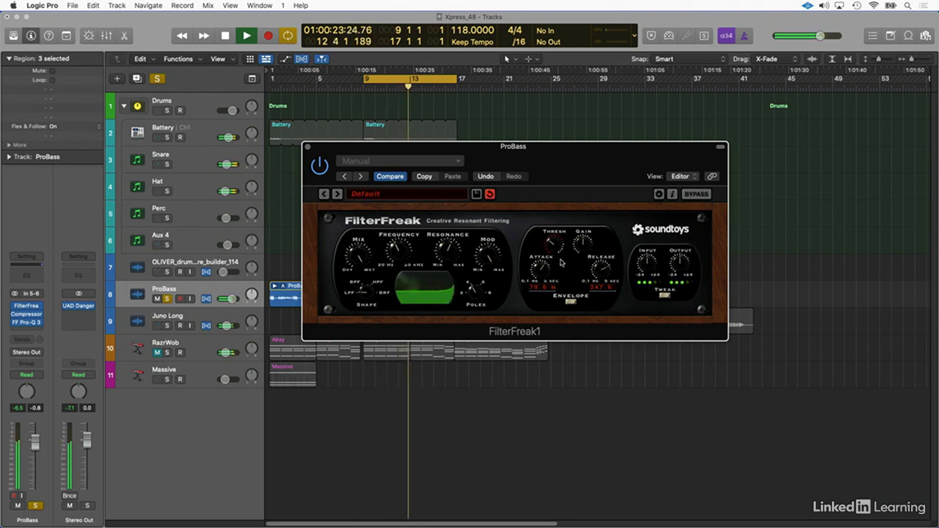
left_click_drag(606, 271, 603, 273)
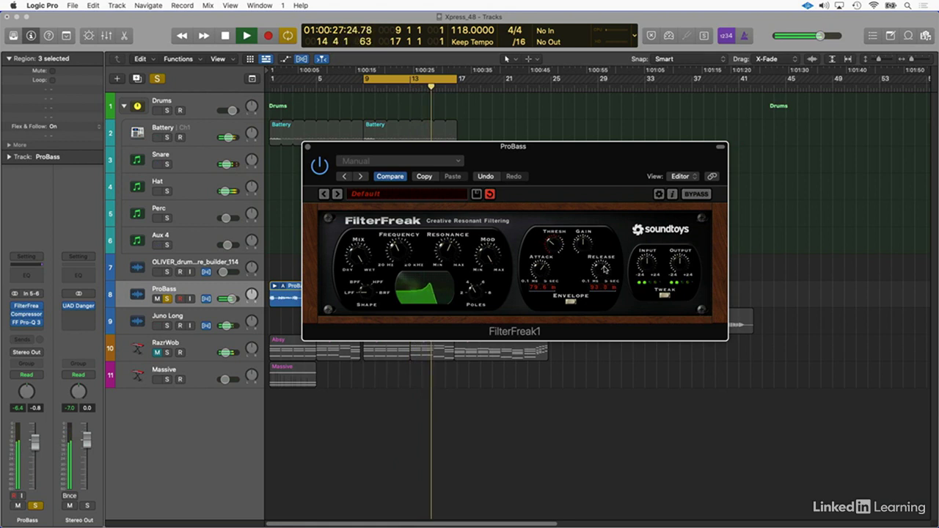
left_click_drag(546, 275, 545, 273)
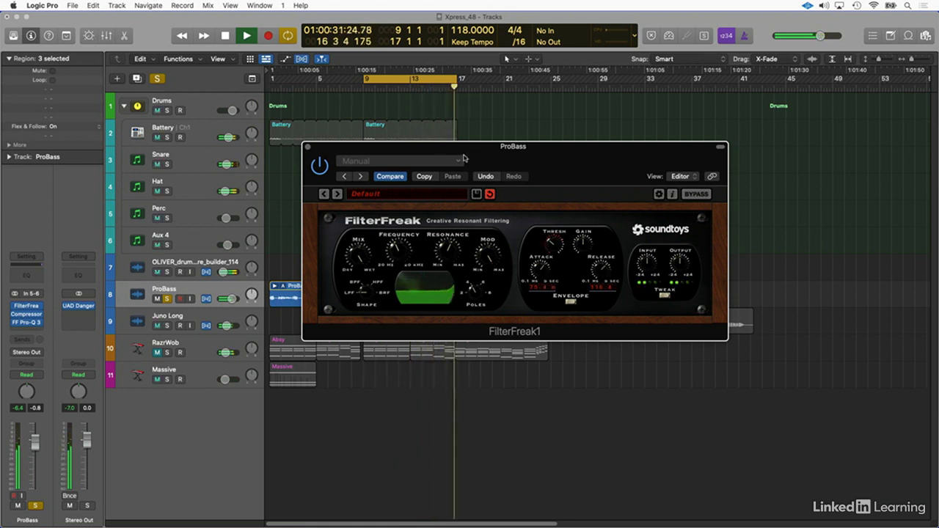
key("space")
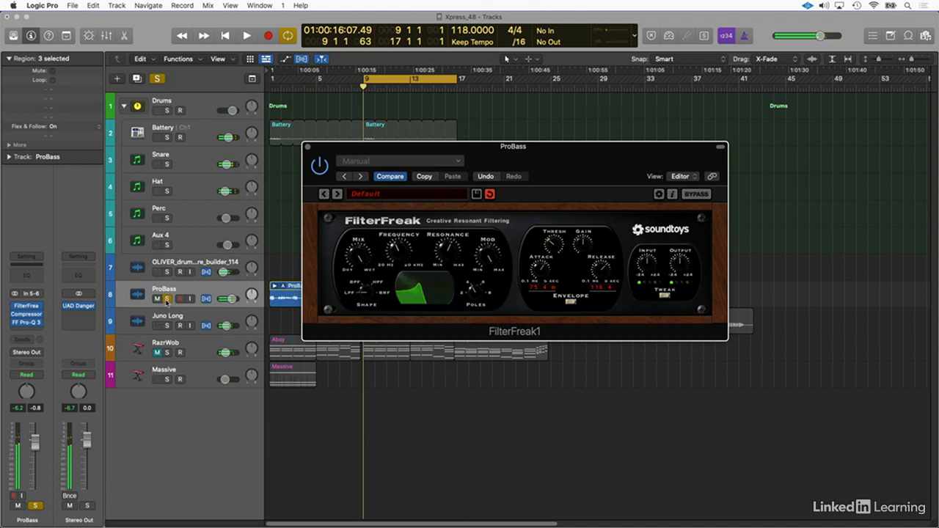
- Unsolo ProBass, lower FilterFreak's cutoff, and raise the Compressor make-up gain to 4.0 dB
left_click(166, 299)
key("space")
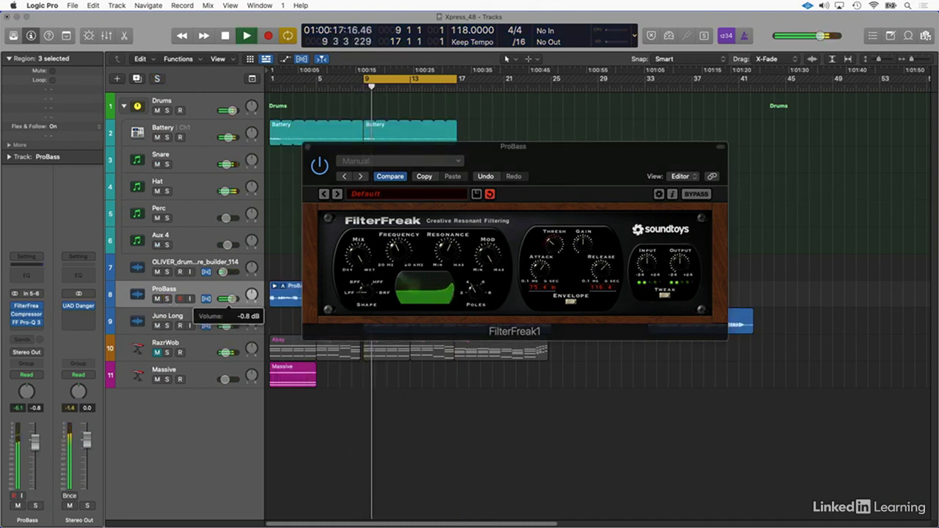
left_click_drag(394, 245, 394, 233)
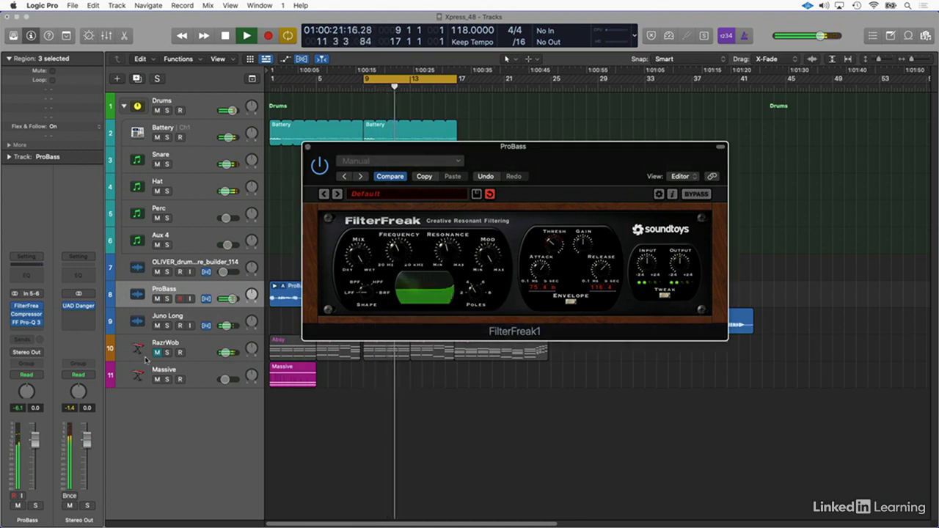
left_click(26, 318)
left_click_drag(580, 389, 588, 386)
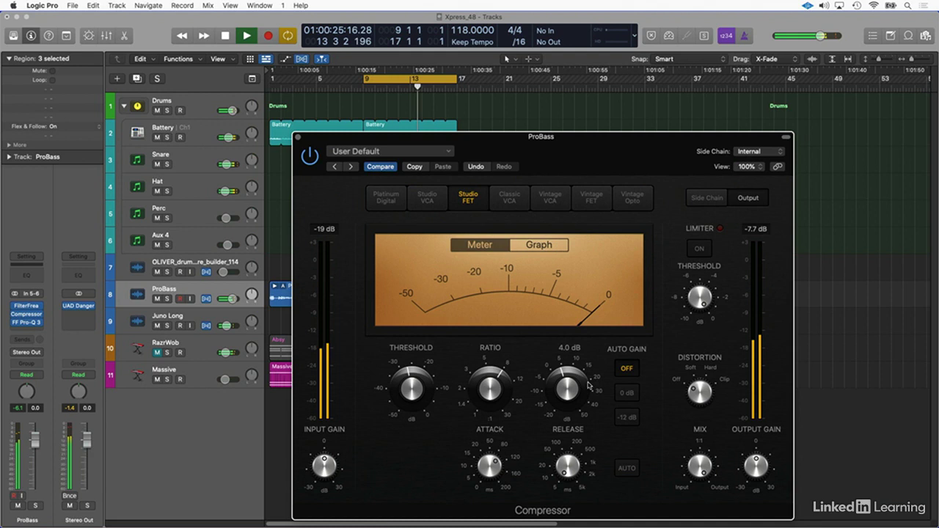
- Quicken FilterFreak's release and cut its attack to about 17 ms, then stop playback
left_click(300, 140)
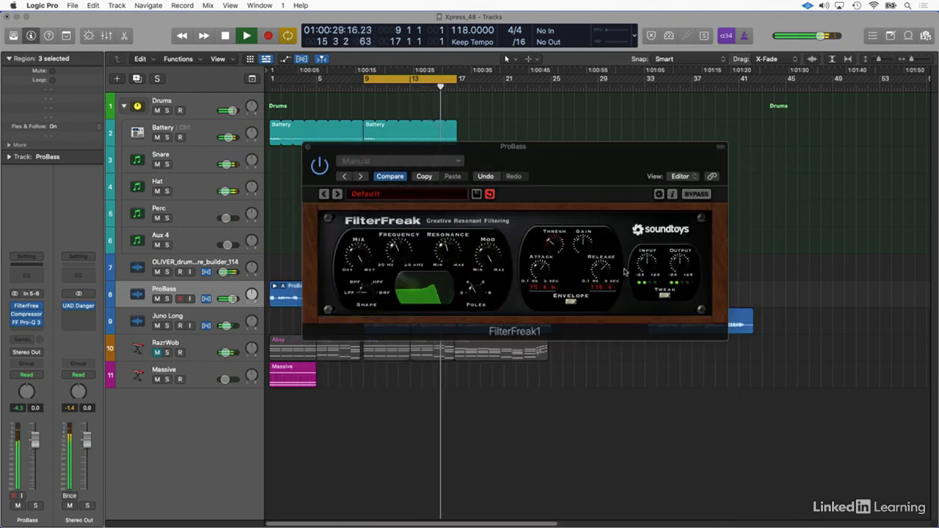
left_click_drag(624, 272, 620, 277)
left_click_drag(539, 266, 525, 247)
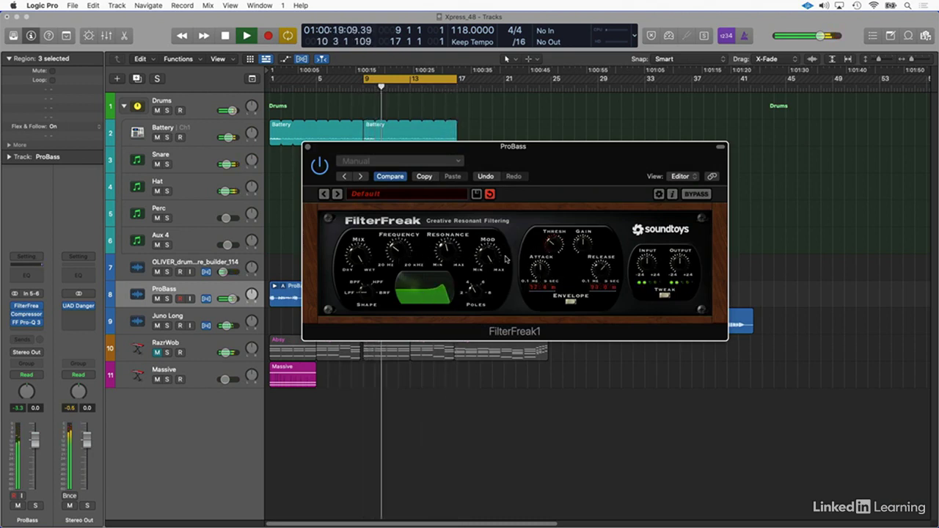
left_click_drag(540, 267, 547, 247)
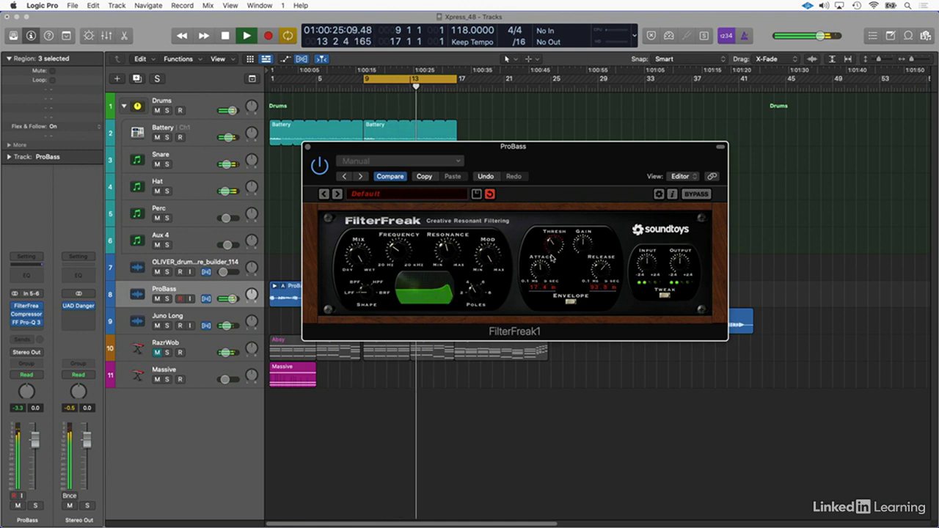
key("space")
key("v")
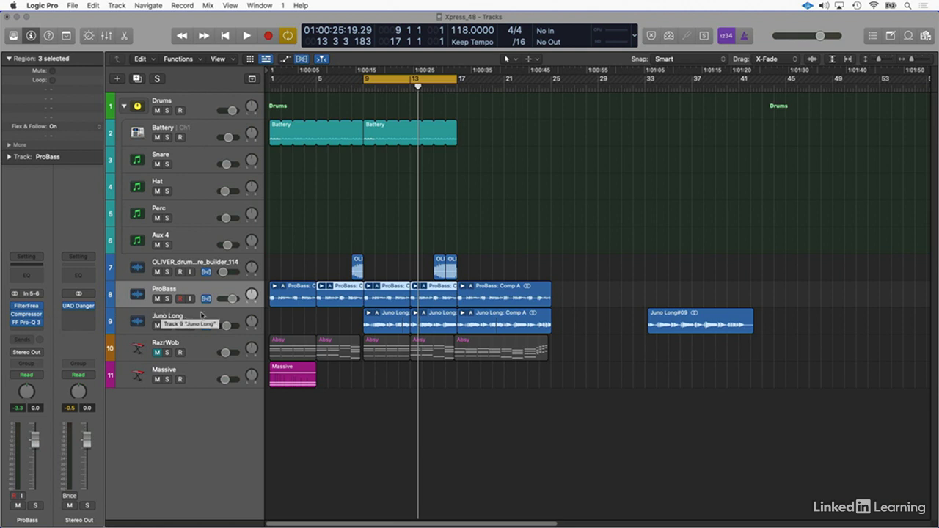
- Solo the Drums folder and the Hat track and start playback
left_click(188, 221)
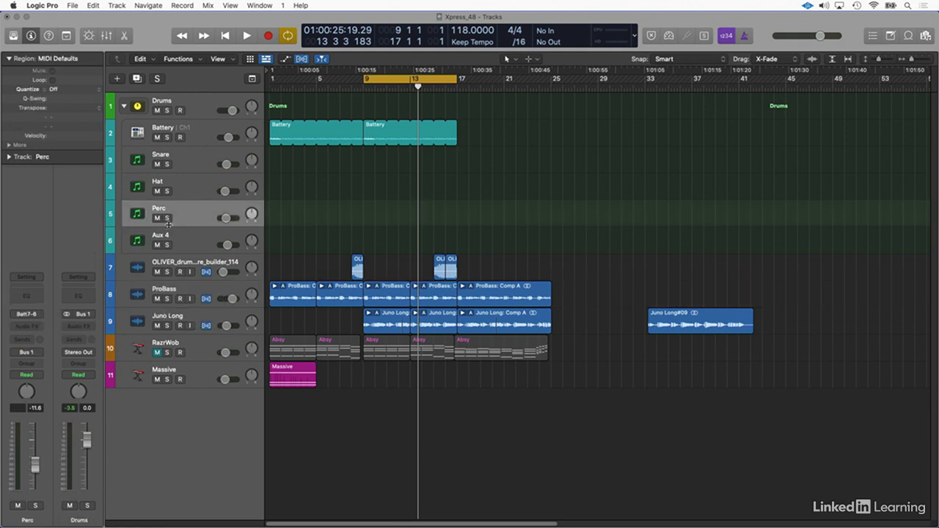
left_click(166, 110)
key("space")
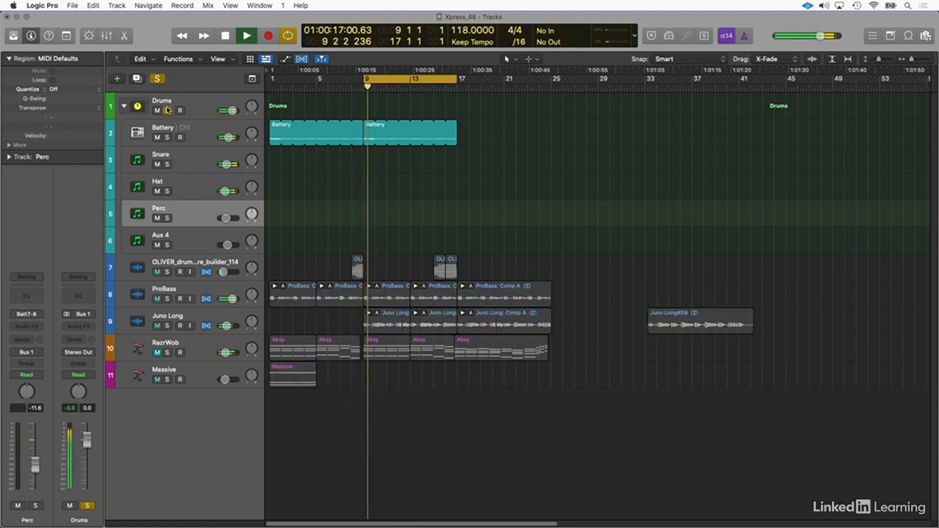
left_click(166, 190)
- Insert FilterFreak1 in stereo on the Hat track
left_click(187, 195)
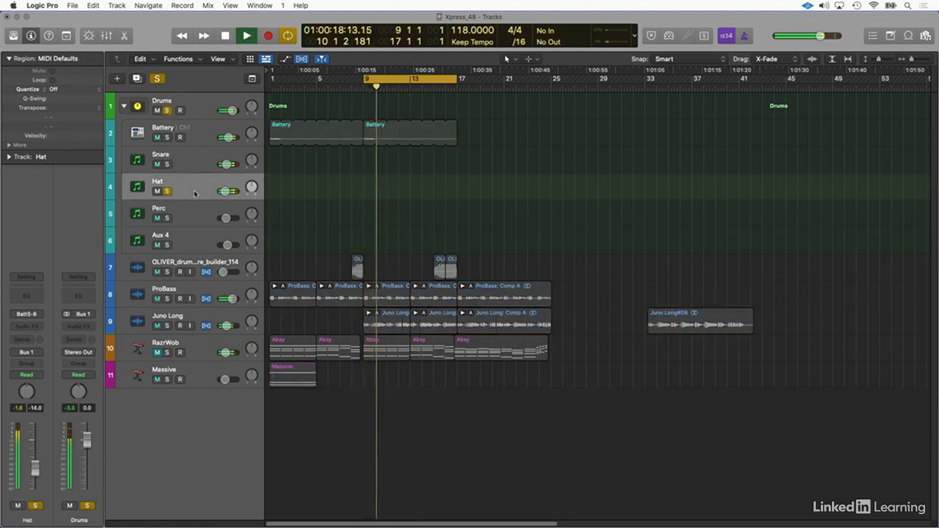
left_click(27, 325)
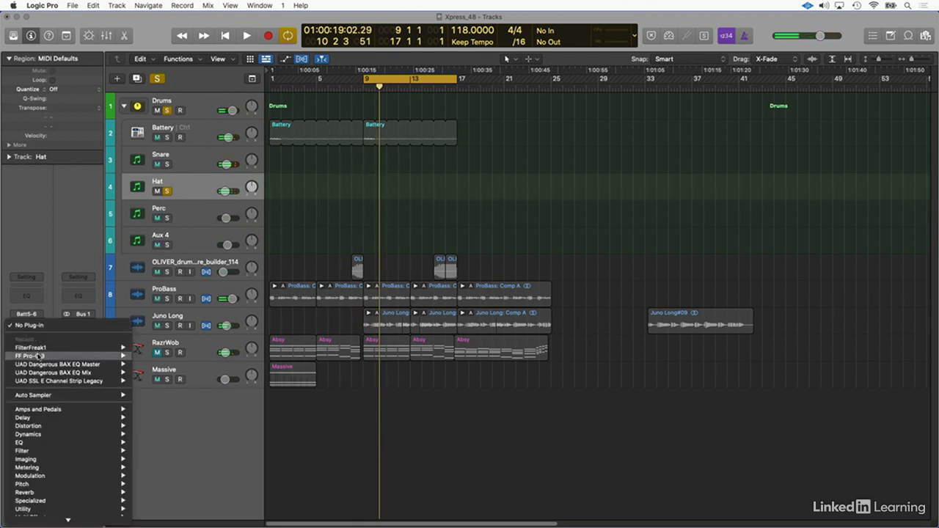
mouse_move(41, 347)
left_click(150, 347)
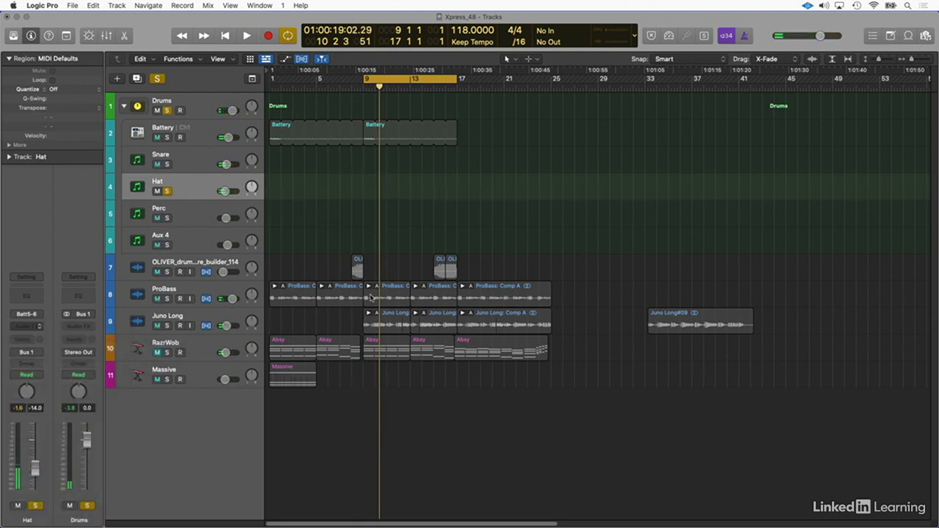
left_click(564, 296)
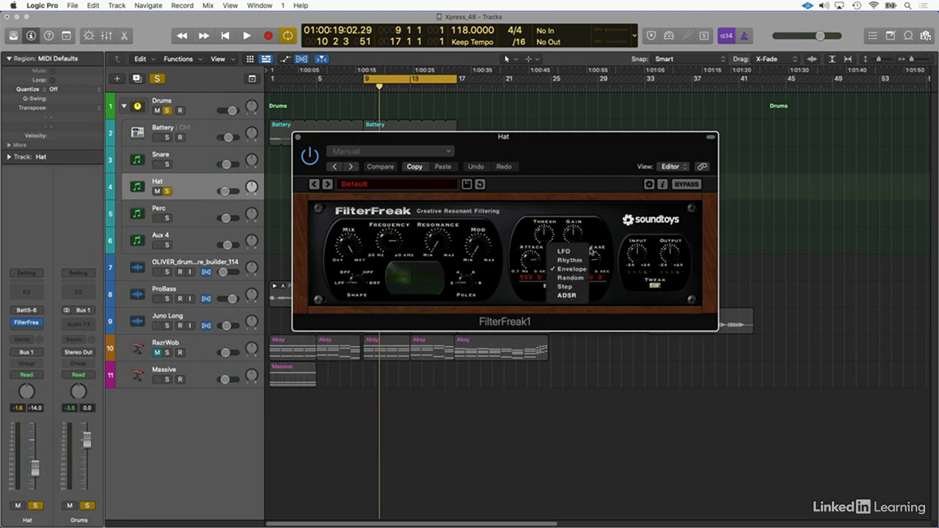
- Switch the Hat FilterFreak modulation to a sine LFO and play the song
left_click(585, 253)
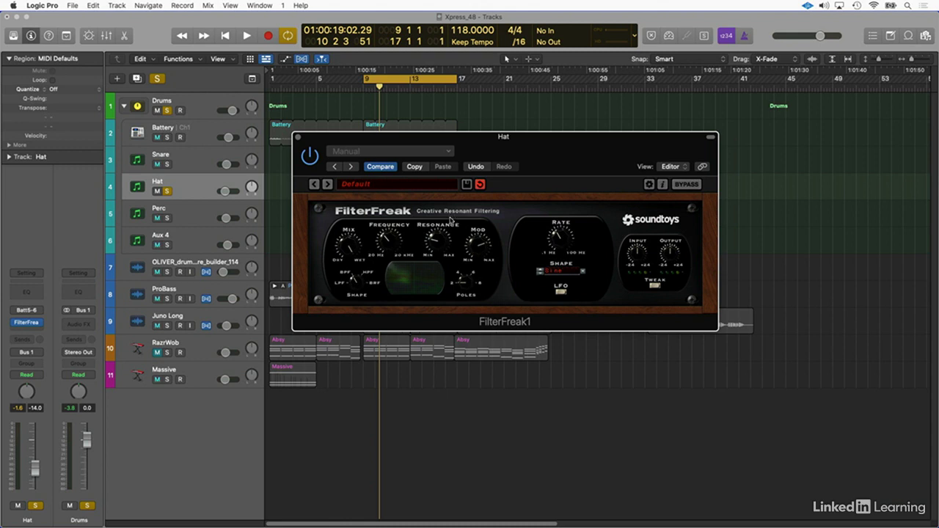
key("space")
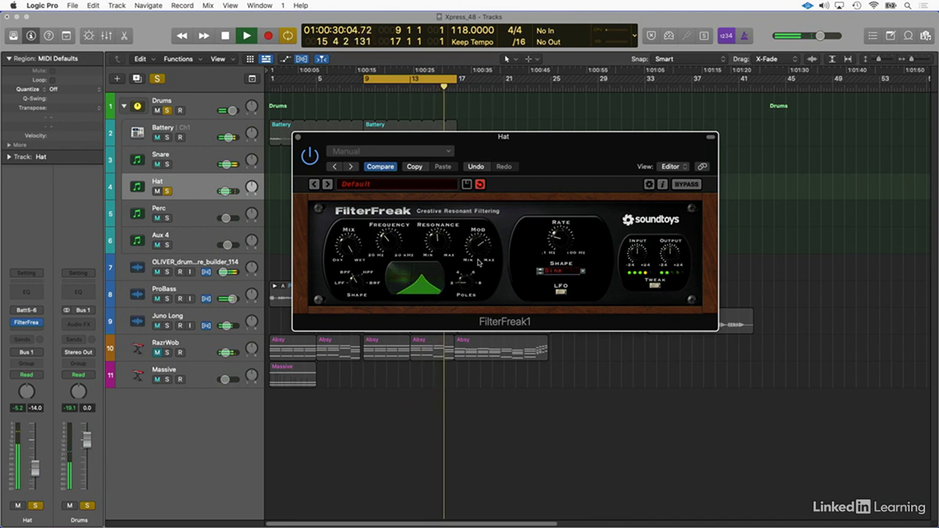
- Sync the Hat FilterFreak modulation to a 2-bar rhythm and unsolo the Hat track
key("space")
left_click(562, 291)
left_click(562, 269)
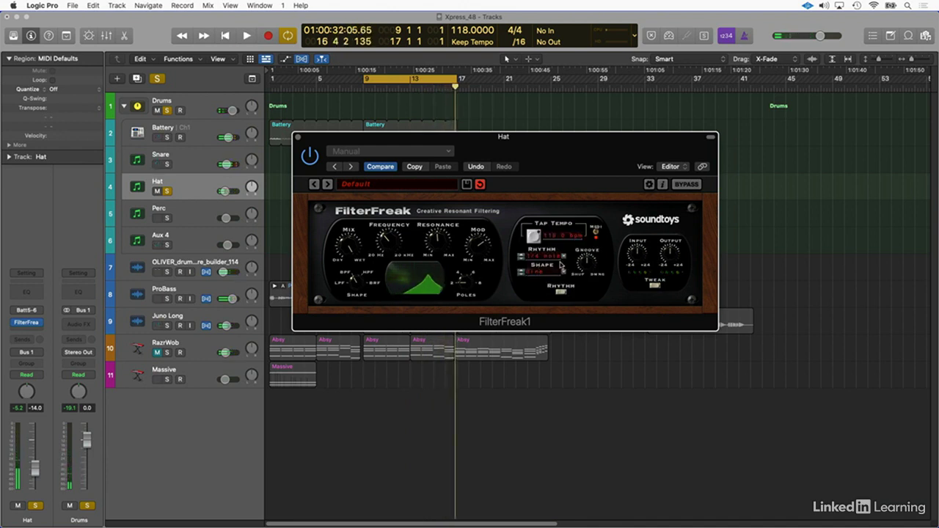
left_click(553, 258)
mouse_move(550, 276)
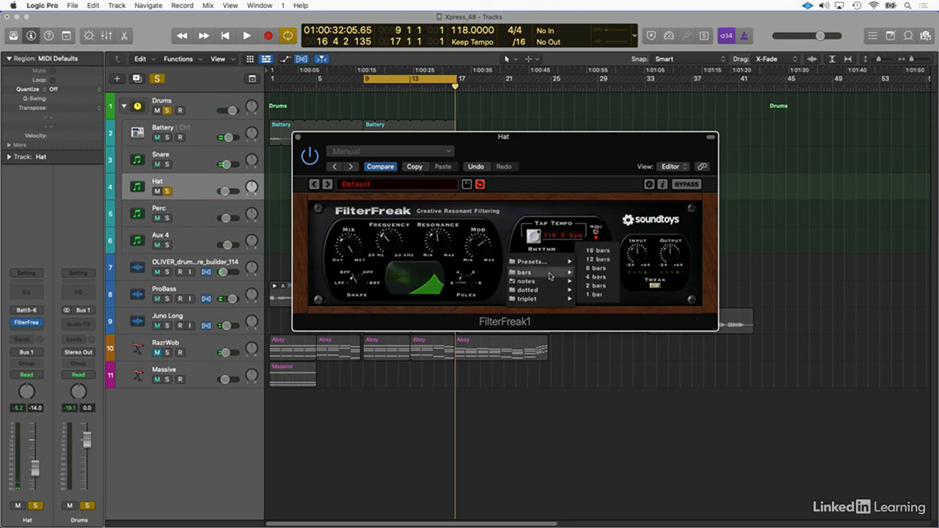
left_click(596, 285)
key("space")
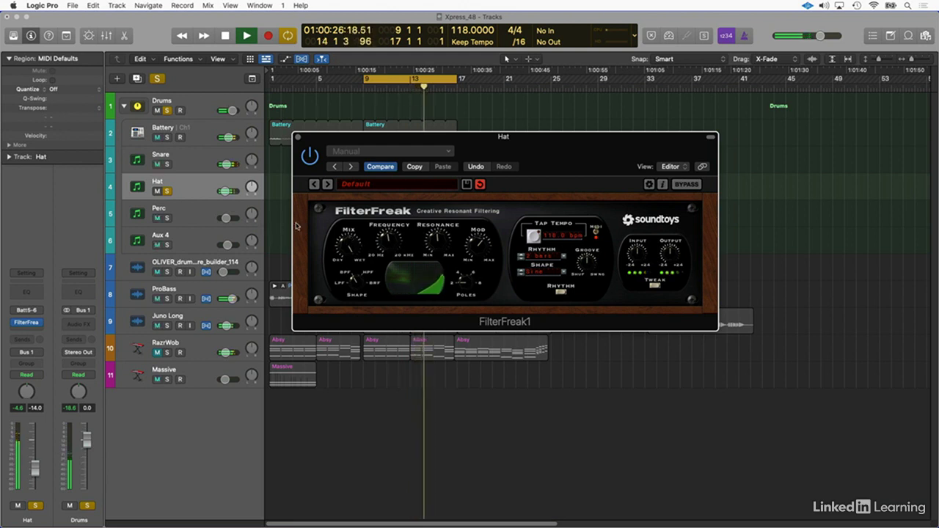
left_click(167, 192)
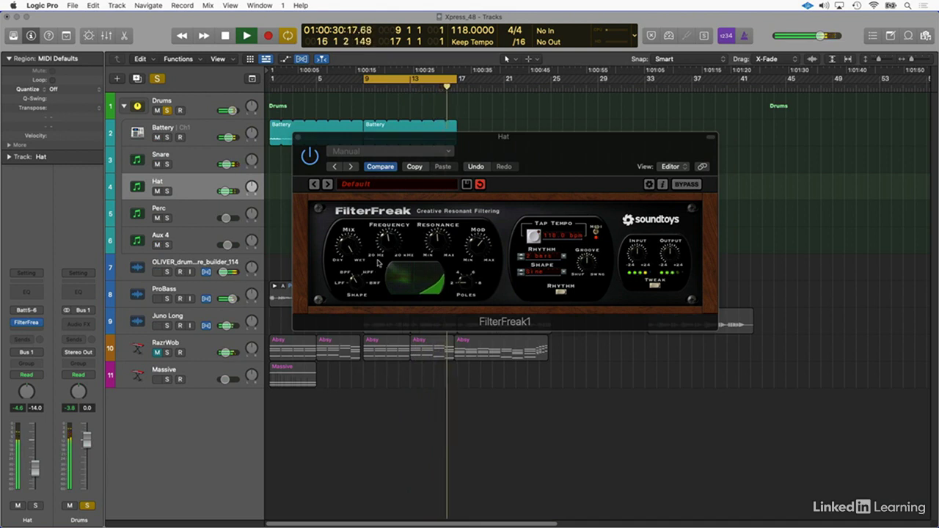
left_click(377, 263)
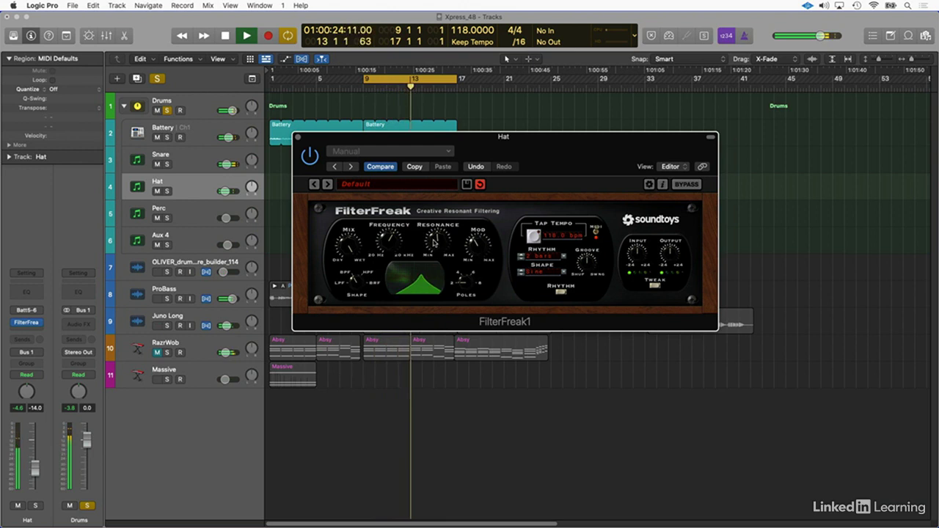
- Unsolo the Drums folder and close the Hat's FilterFreak1 window
left_click(167, 111)
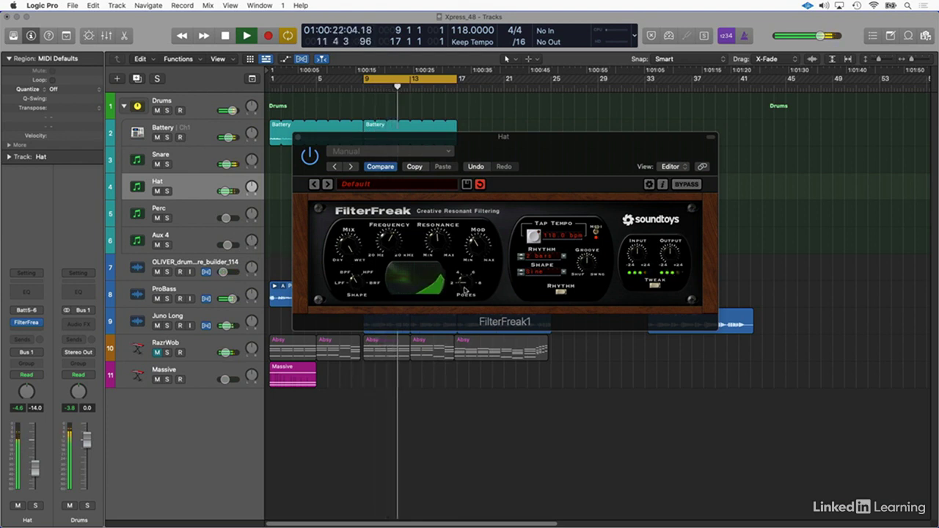
left_click(464, 289)
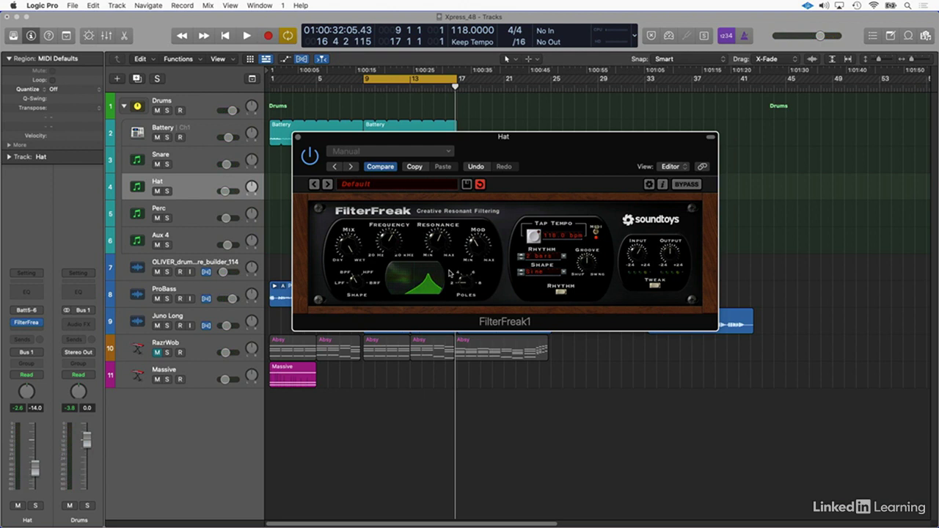
left_click(298, 138)
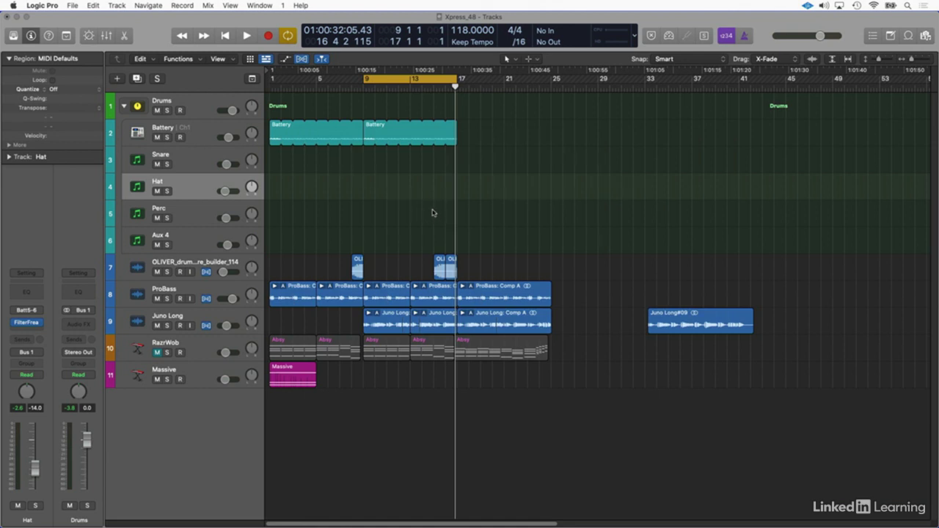